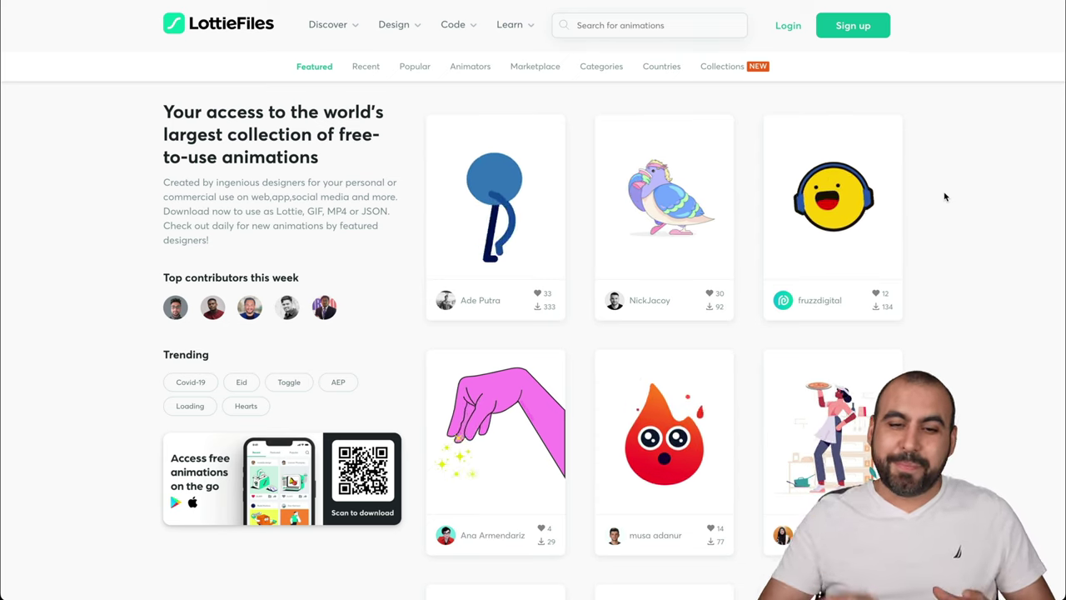
# - Preview an emoji animation, then view the Creattie deal's preview images and scroll through its listing
pyautogui.click(843, 218)
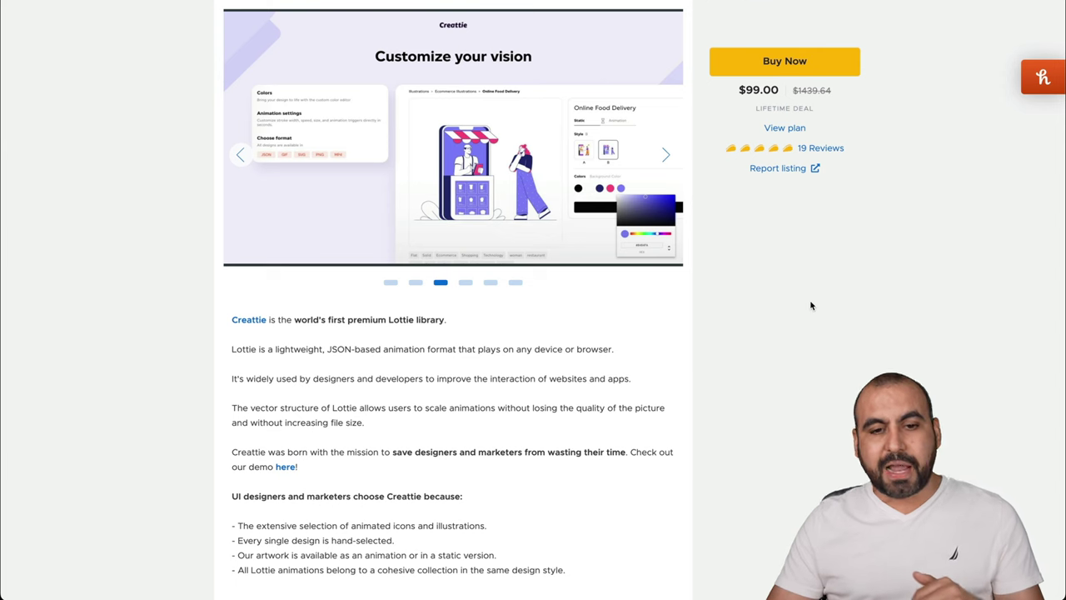
pyautogui.click(392, 283)
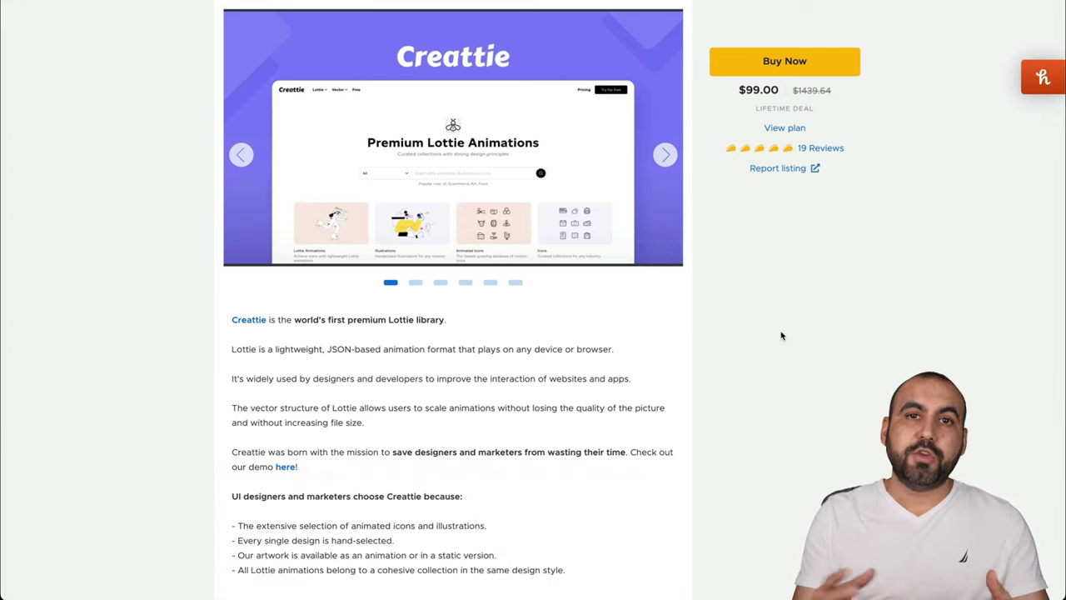
pyautogui.scroll(-1, 782, 336)
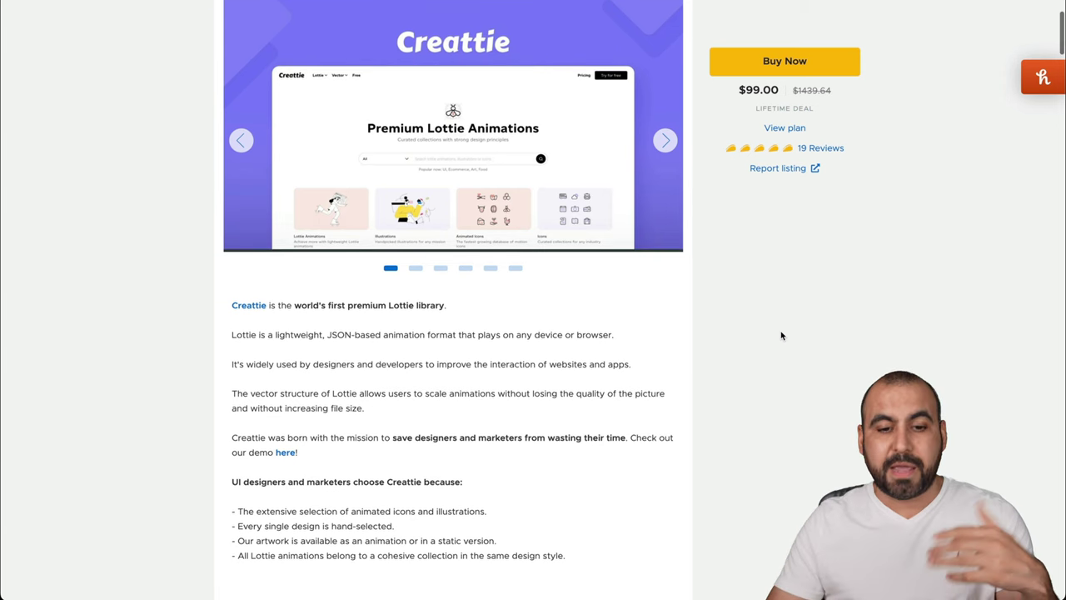
pyautogui.scroll(-4, 781, 336)
pyautogui.scroll(-2, 782, 336)
pyautogui.scroll(-2, 781, 336)
pyautogui.scroll(-2, 781, 335)
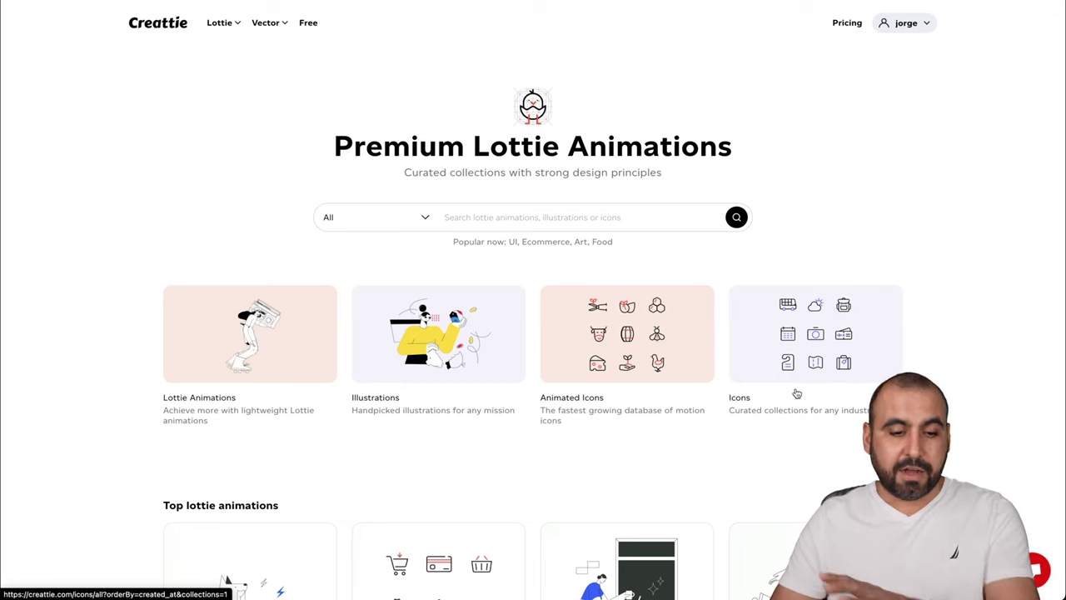
# - Browse Creattie's Lottie animated illustrations and open the On Foot Delivery animation
pyautogui.click(270, 374)
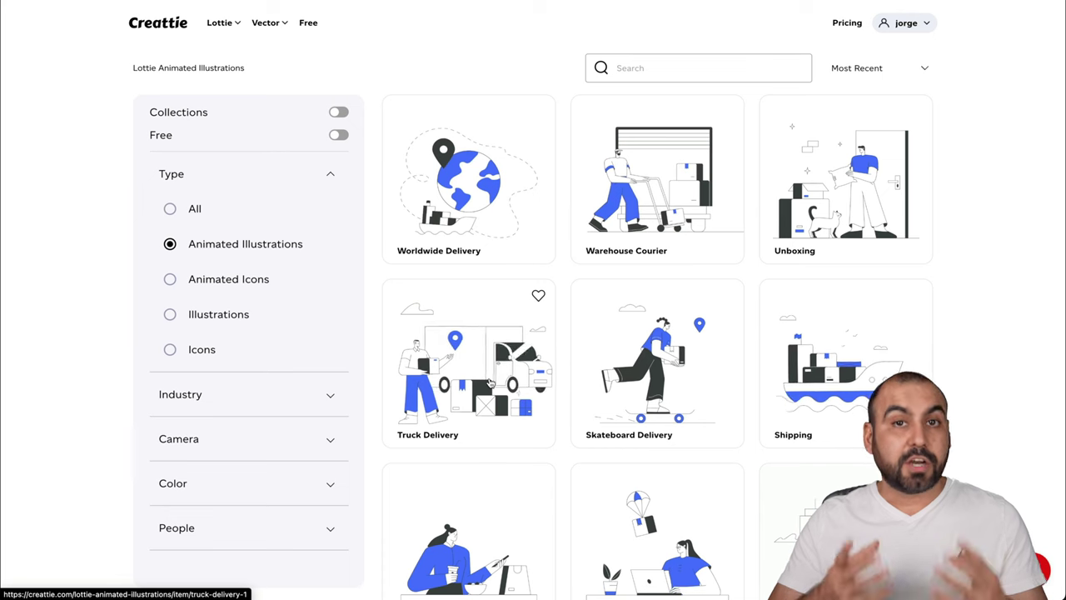
pyautogui.scroll(-2, 491, 384)
pyautogui.scroll(-1, 491, 383)
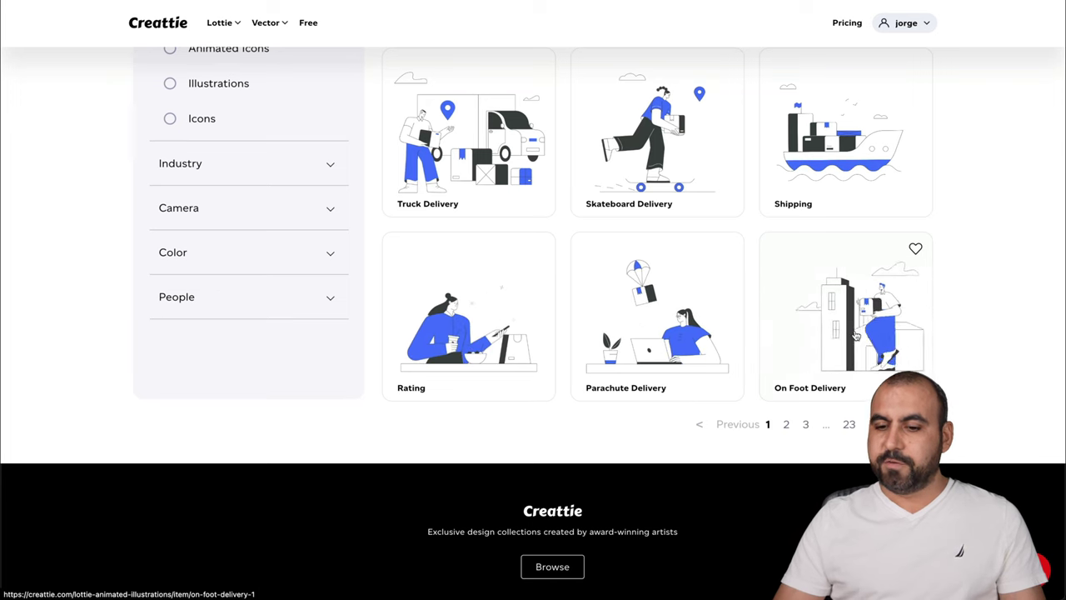
pyautogui.click(858, 336)
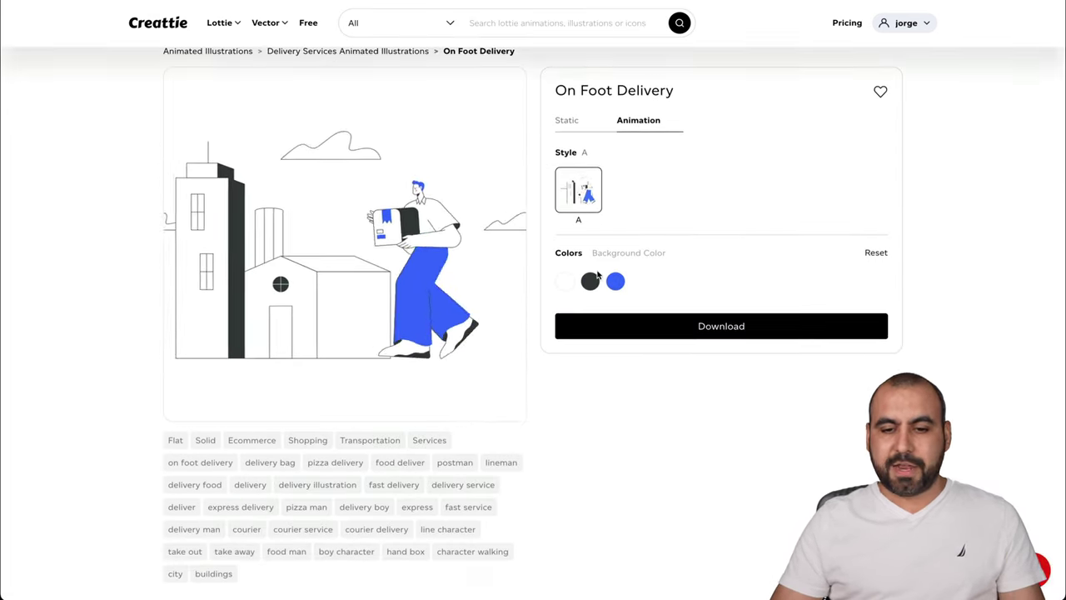
# - Change On Foot Delivery's blue to pink and its dark colour to green, then start the download
pyautogui.click(616, 282)
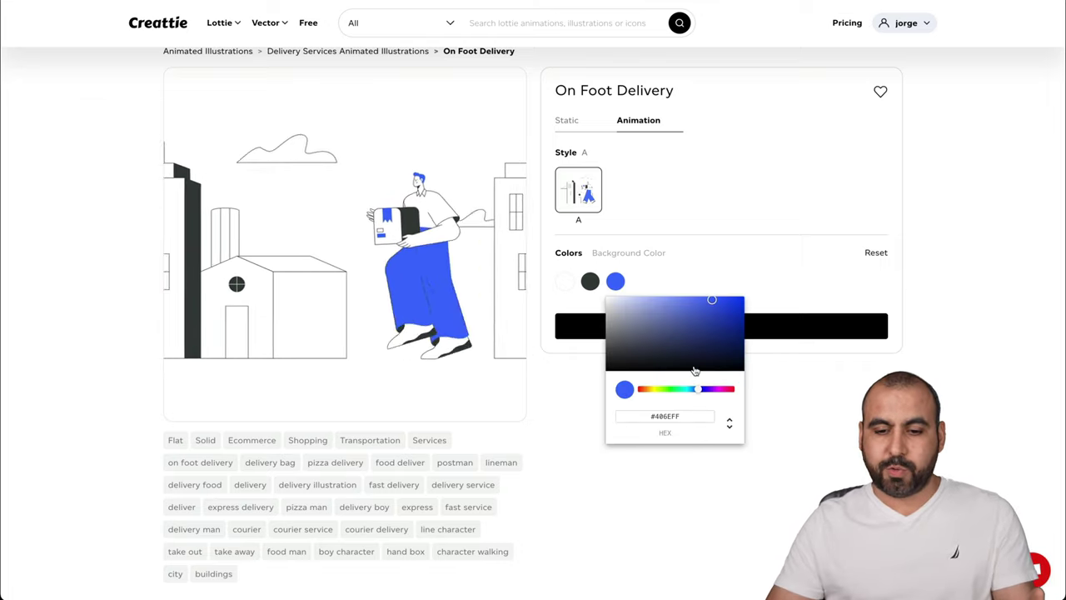
pyautogui.click(724, 389)
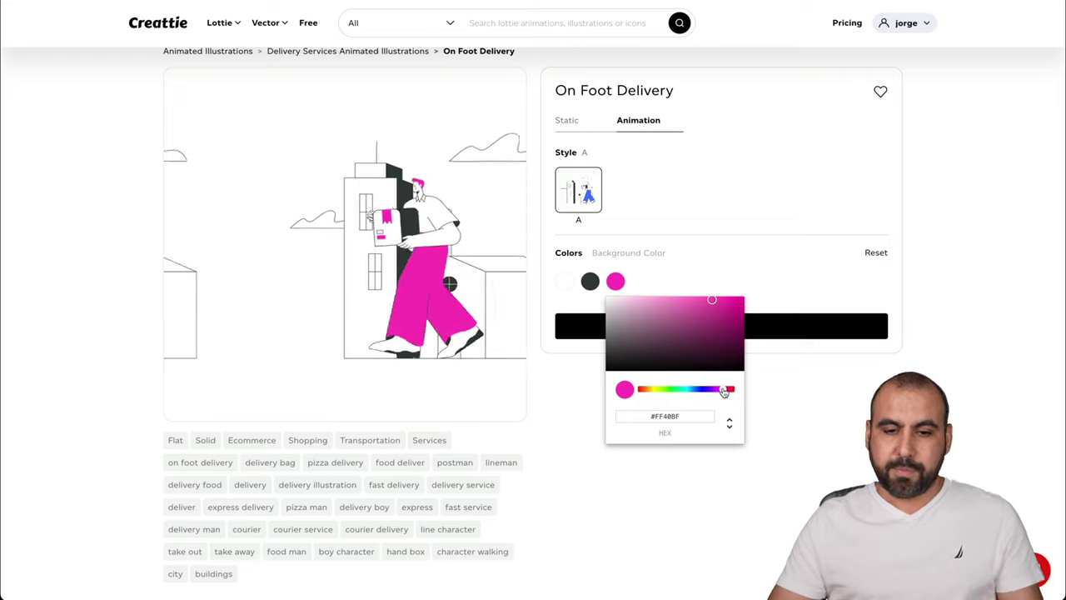
pyautogui.click(816, 402)
pyautogui.click(589, 282)
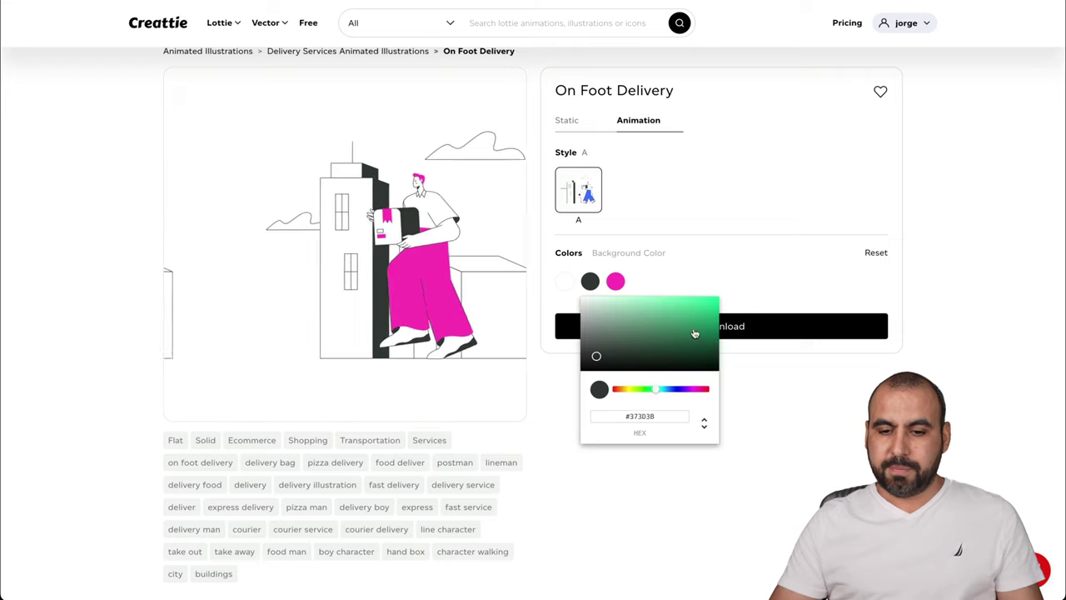
pyautogui.click(816, 430)
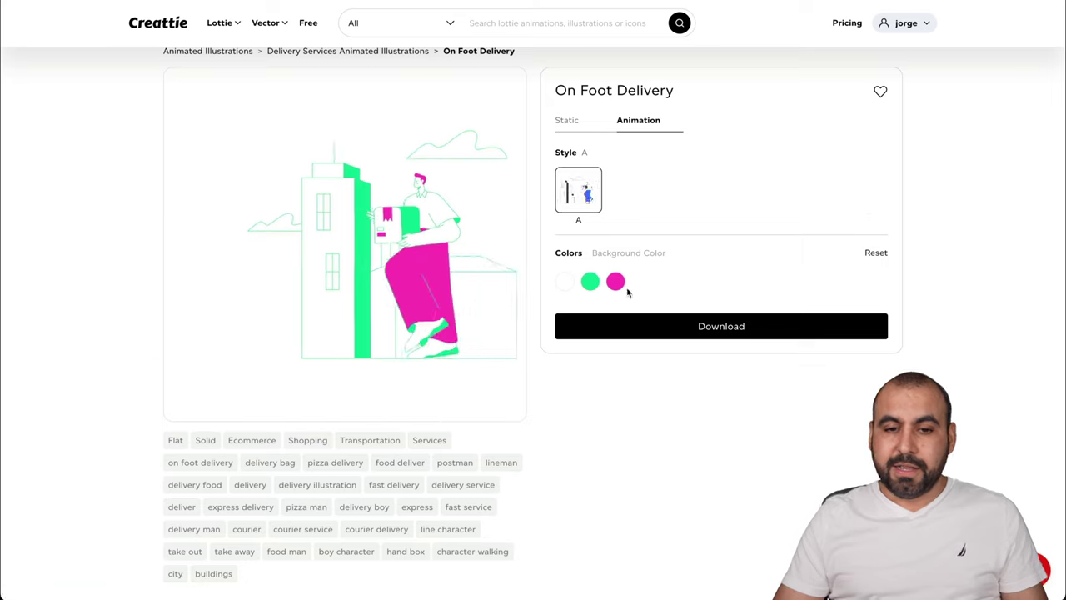
pyautogui.click(690, 325)
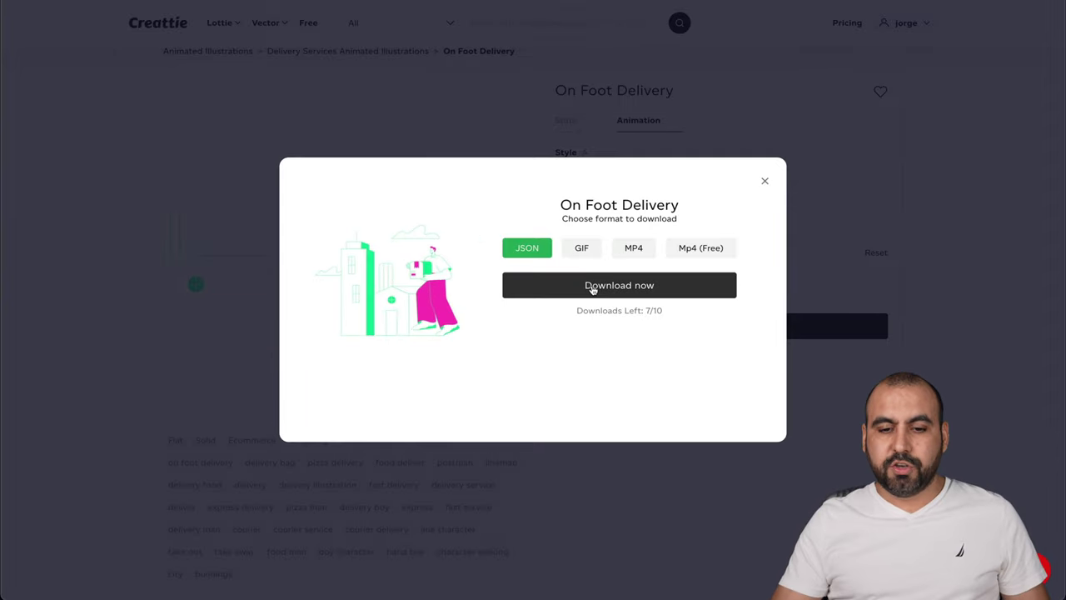
# - Download the animation as JSON, save On Foot Delivery.json to the desktop, and check the WordPress plugins list
pyautogui.click(592, 287)
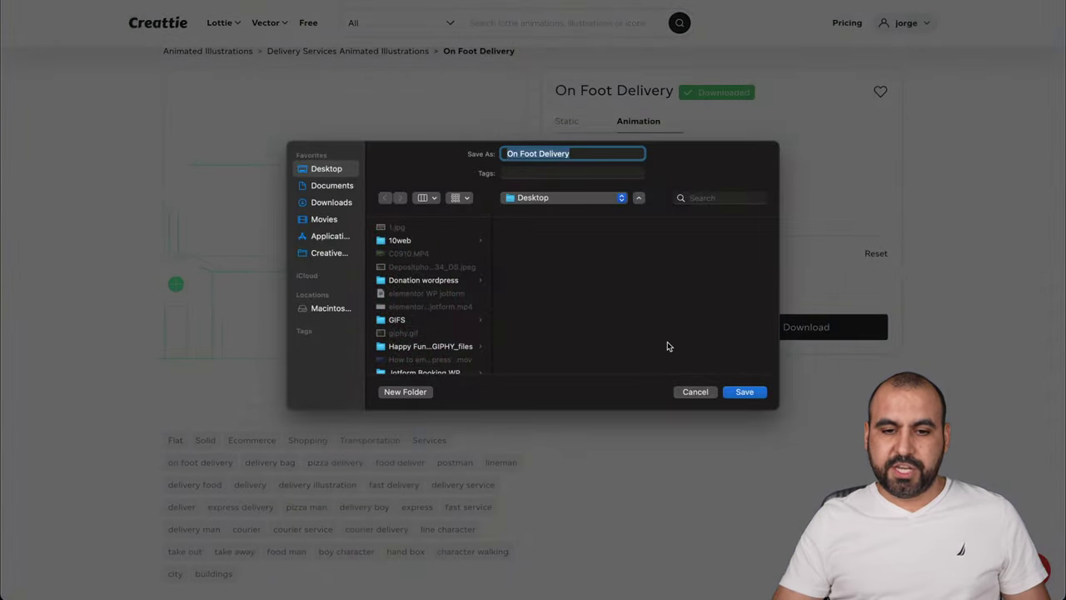
pyautogui.click(745, 392)
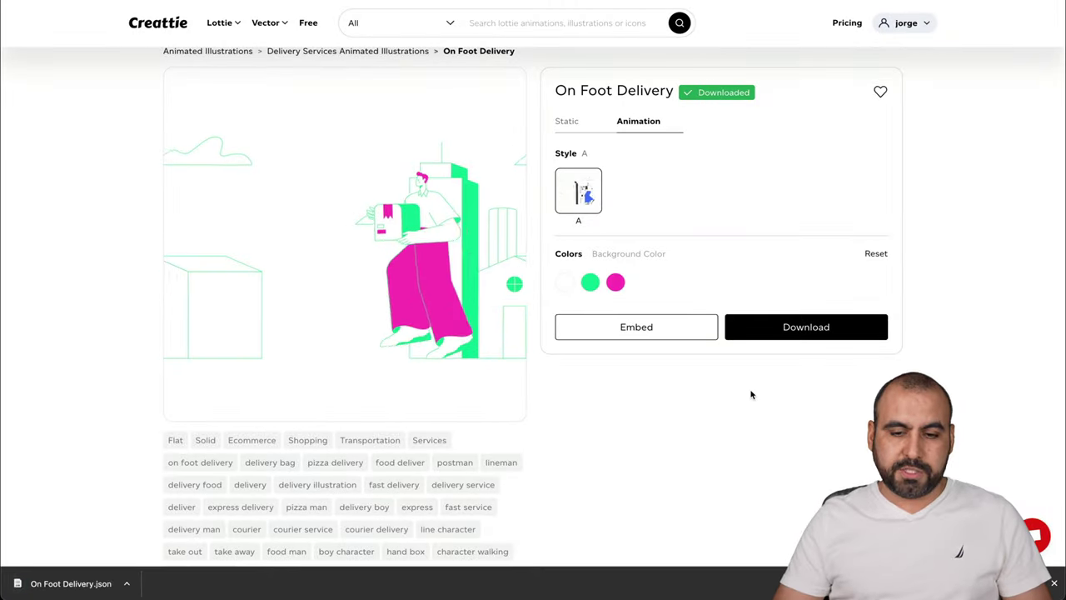
pyautogui.scroll(-3, 750, 394)
pyautogui.scroll(1, 750, 394)
pyautogui.scroll(2, 750, 393)
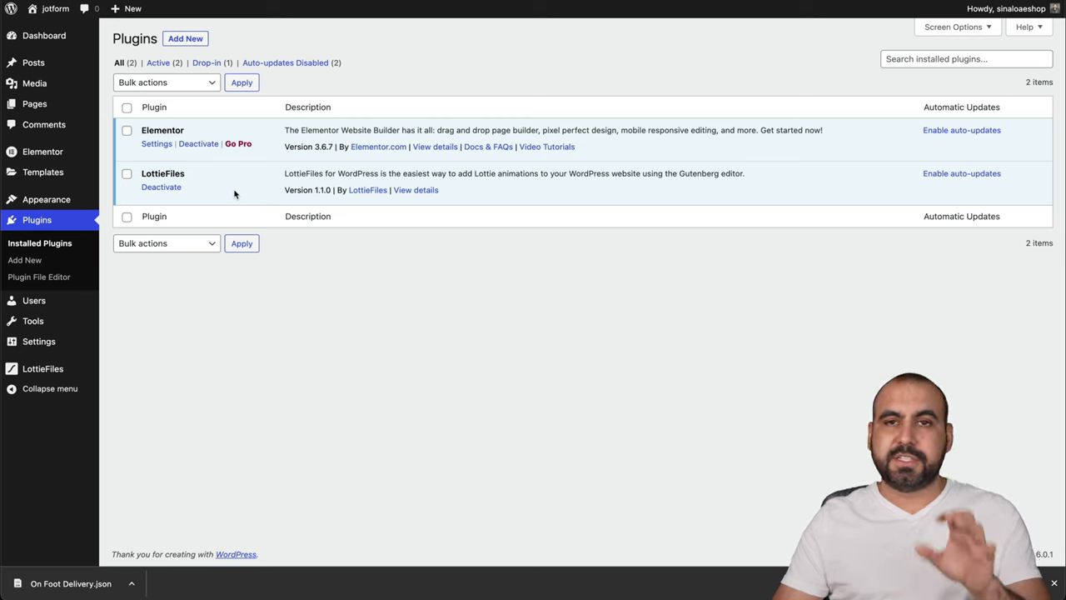
# - Create a new WordPress page titled 'Lo'
pyautogui.click(59, 104)
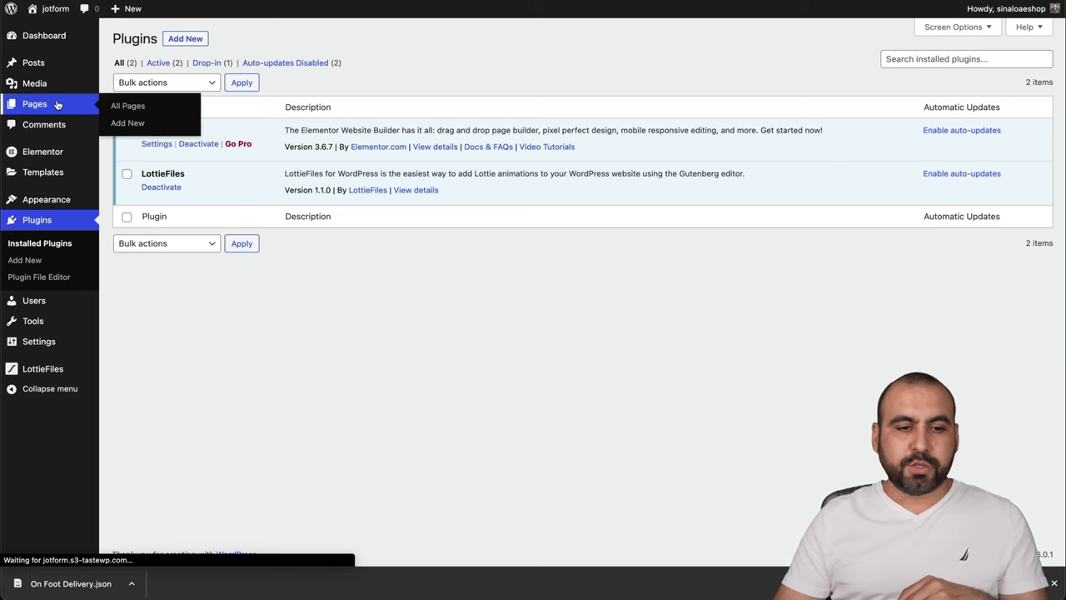
pyautogui.click(172, 42)
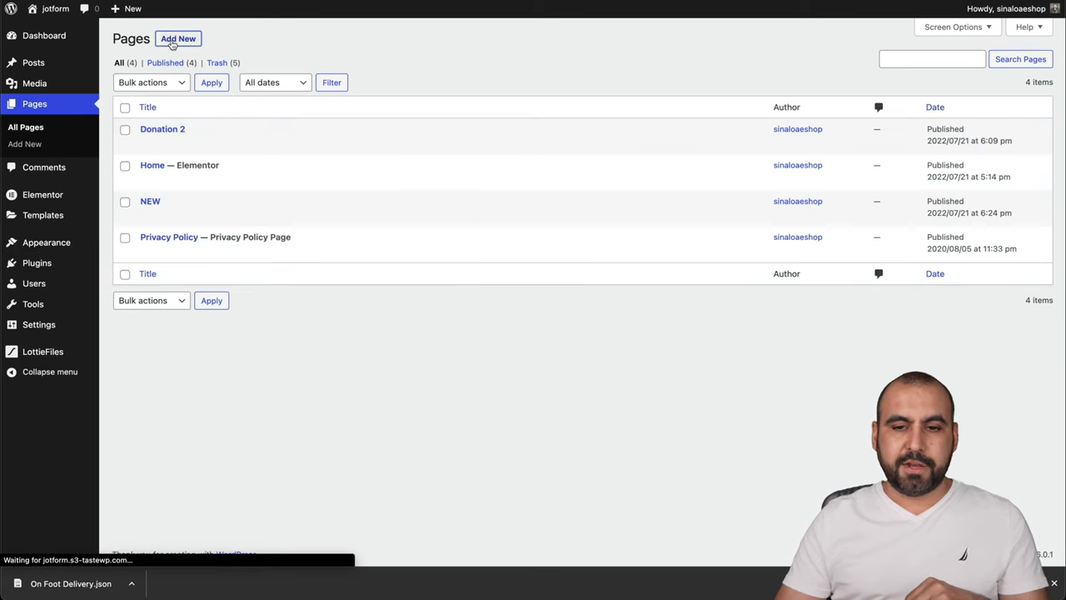
pyautogui.write('LOttie')
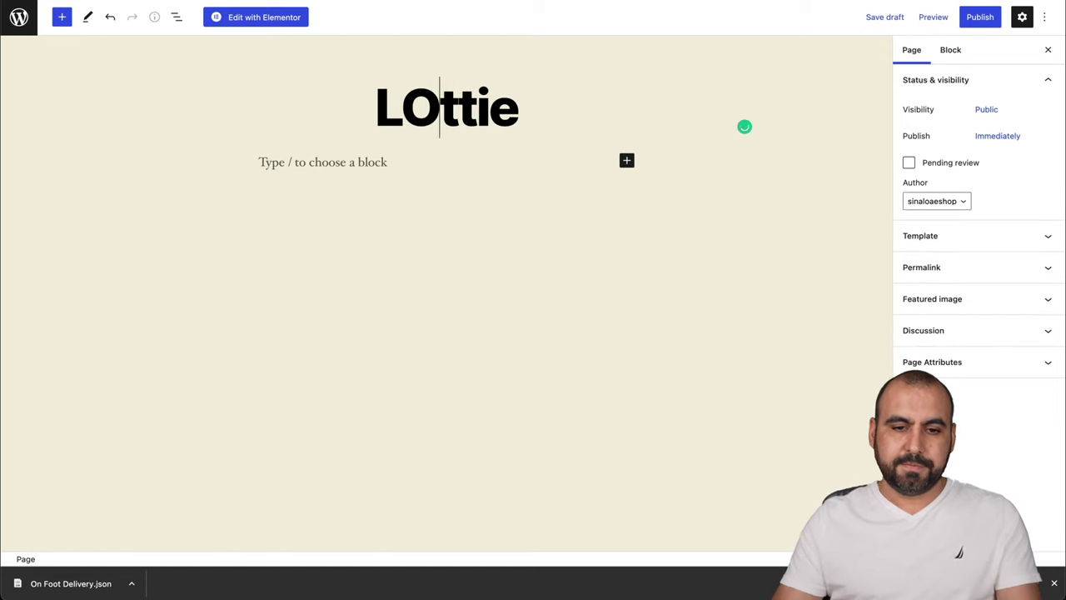
pyautogui.press('BackSpace')
pyautogui.write('ottie')
# - Add a Lottie Animation block to the page's first content block
pyautogui.click(388, 163)
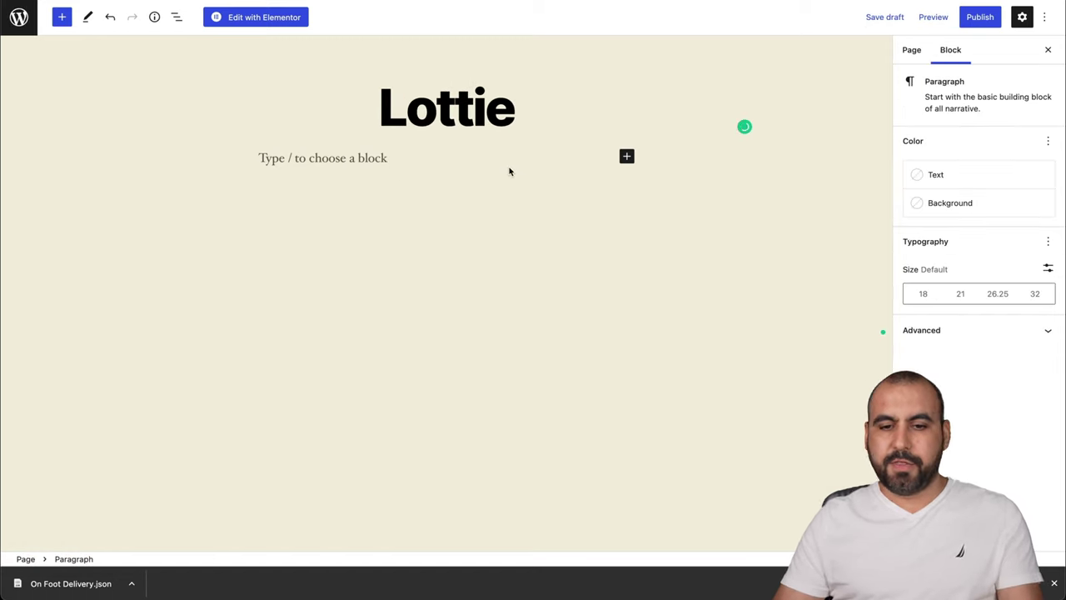
pyautogui.click(627, 158)
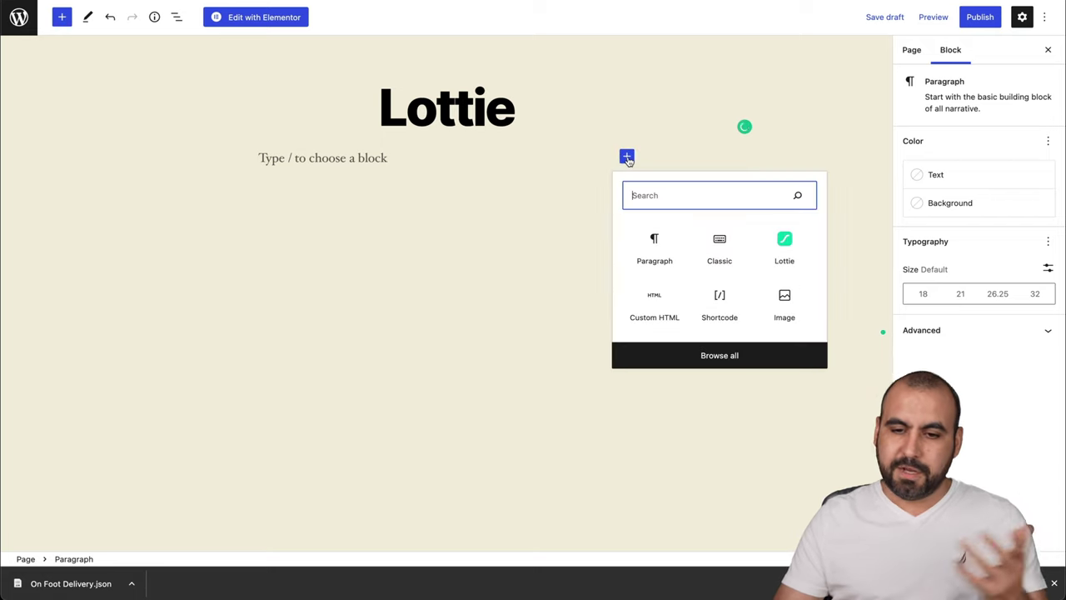
pyautogui.click(784, 246)
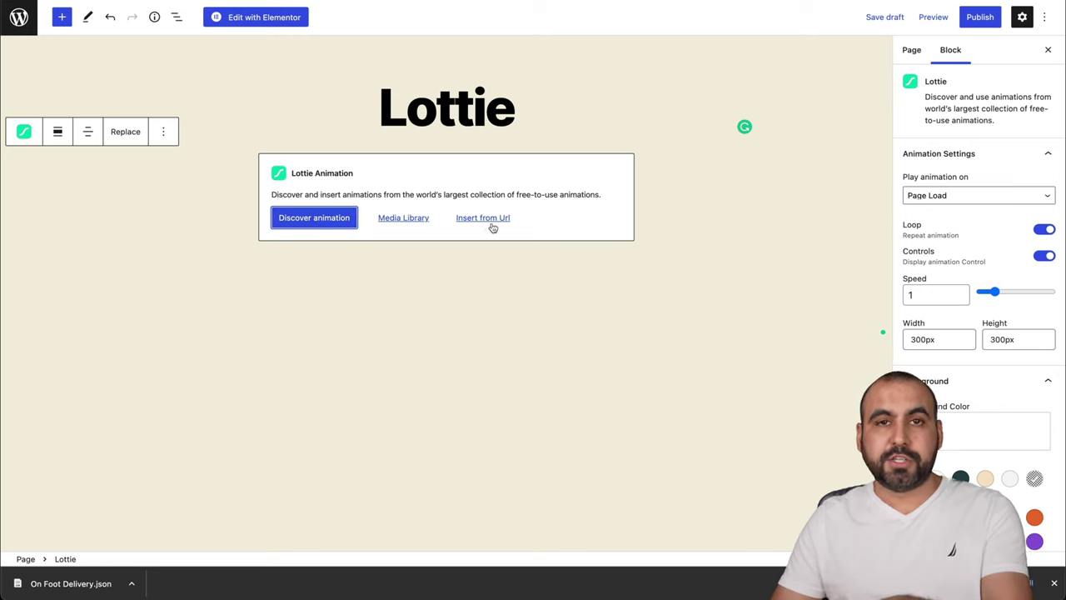
# - Upload On Foot Delivery.json to the media library and use it in the Lottie block
pyautogui.click(417, 219)
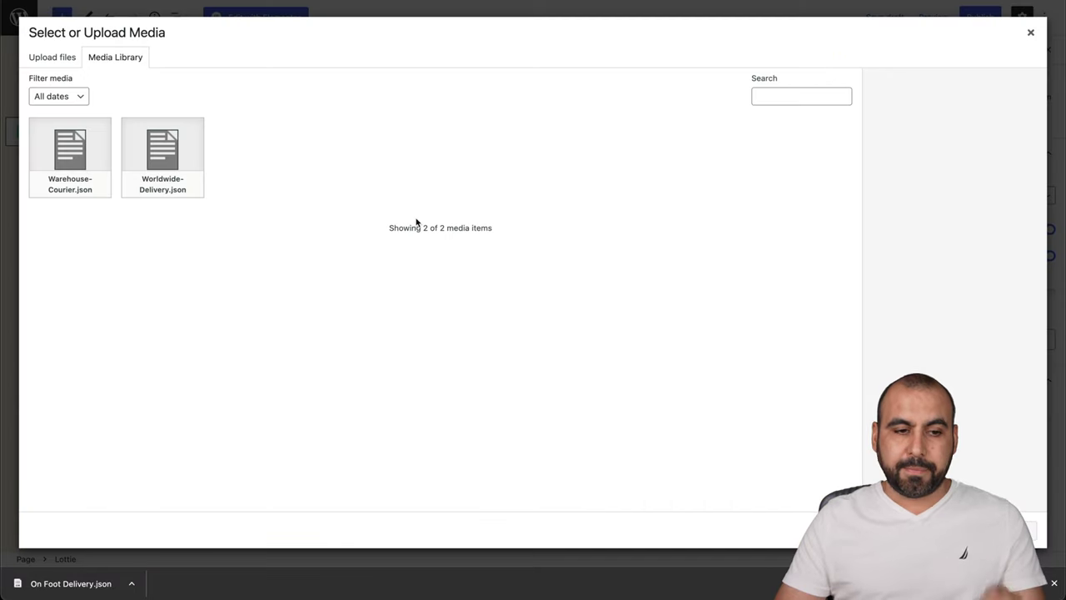
pyautogui.click(65, 55)
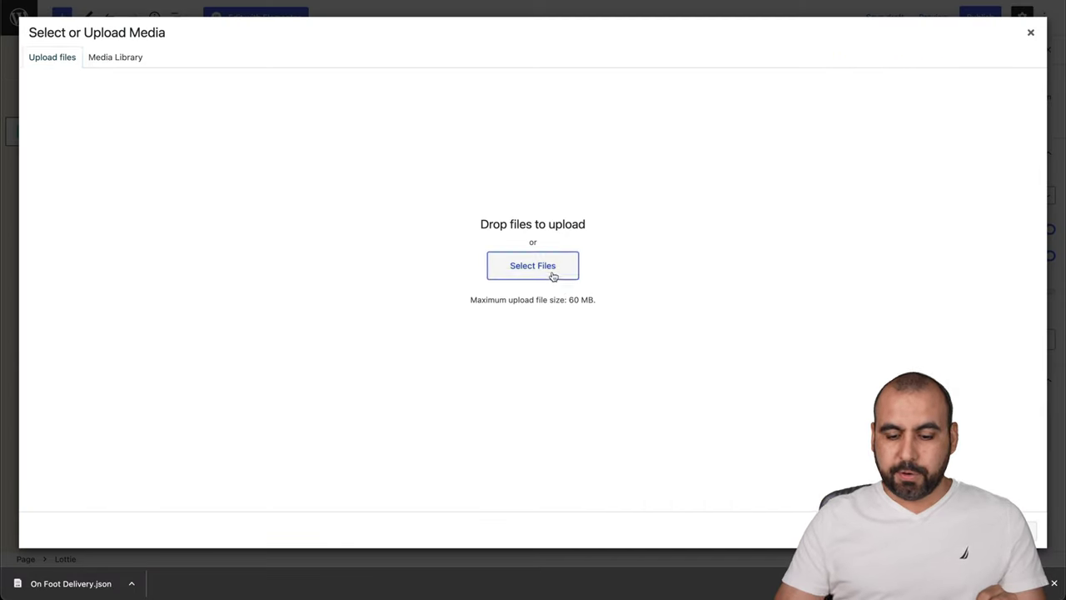
pyautogui.click(552, 275)
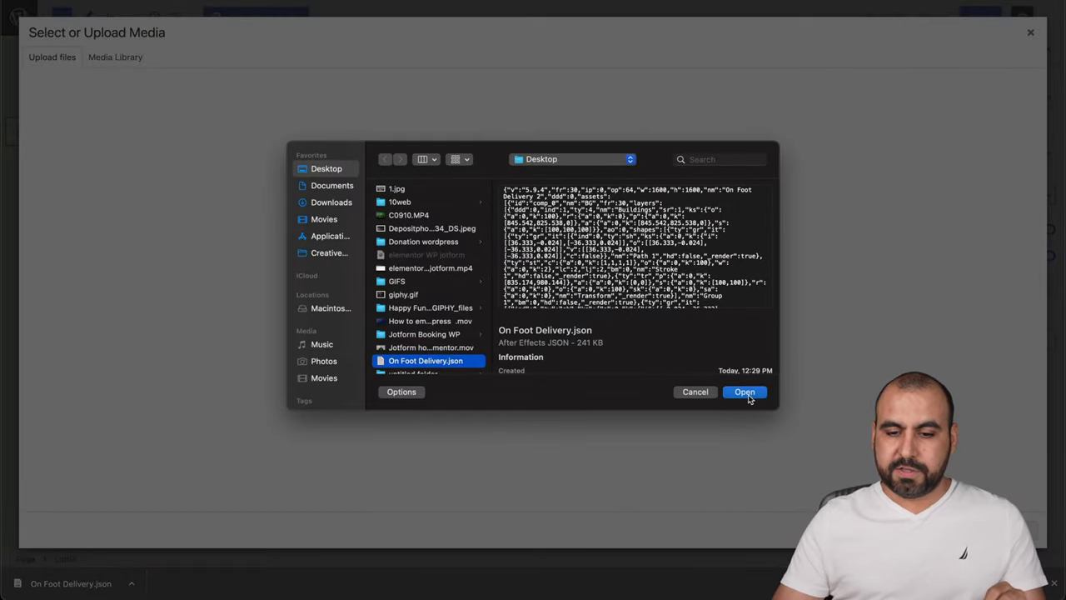
pyautogui.click(749, 393)
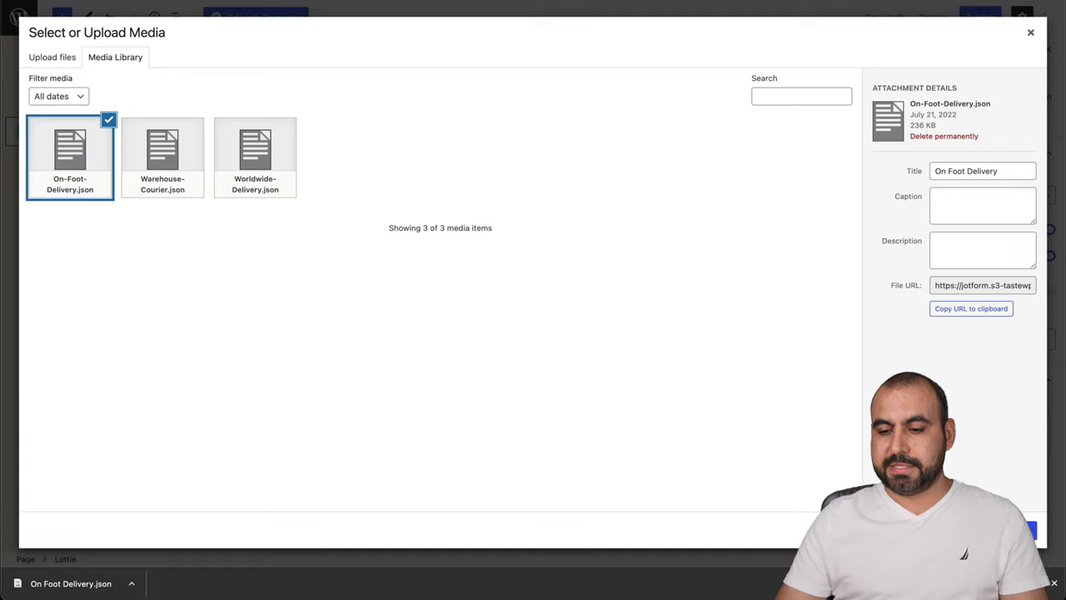
pyautogui.click(1021, 531)
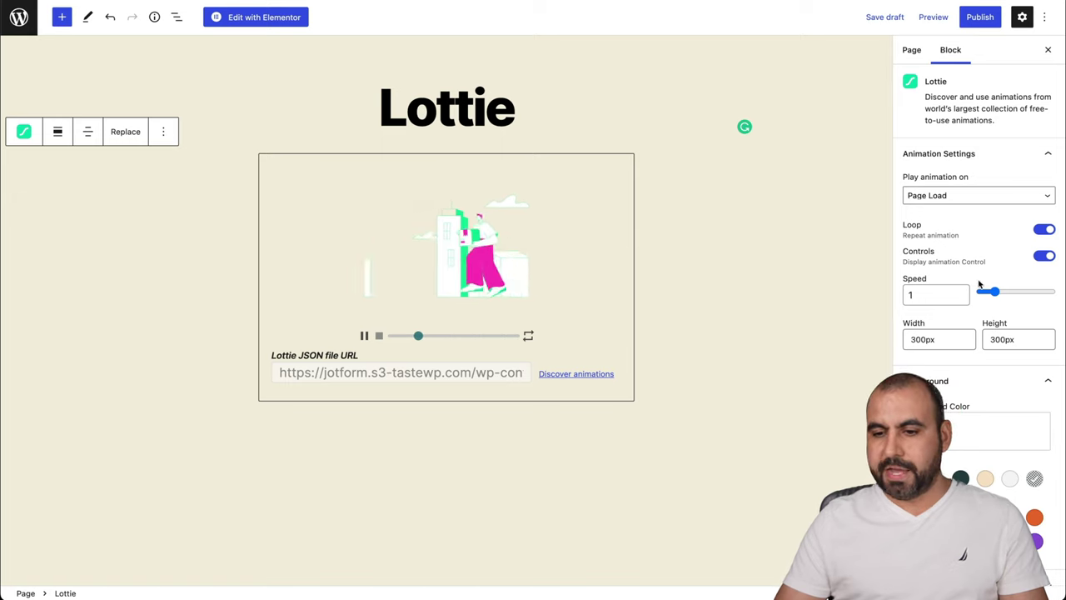
# - Turn off the Lottie block's playback controls, publish the page, and view it live
pyautogui.click(1043, 257)
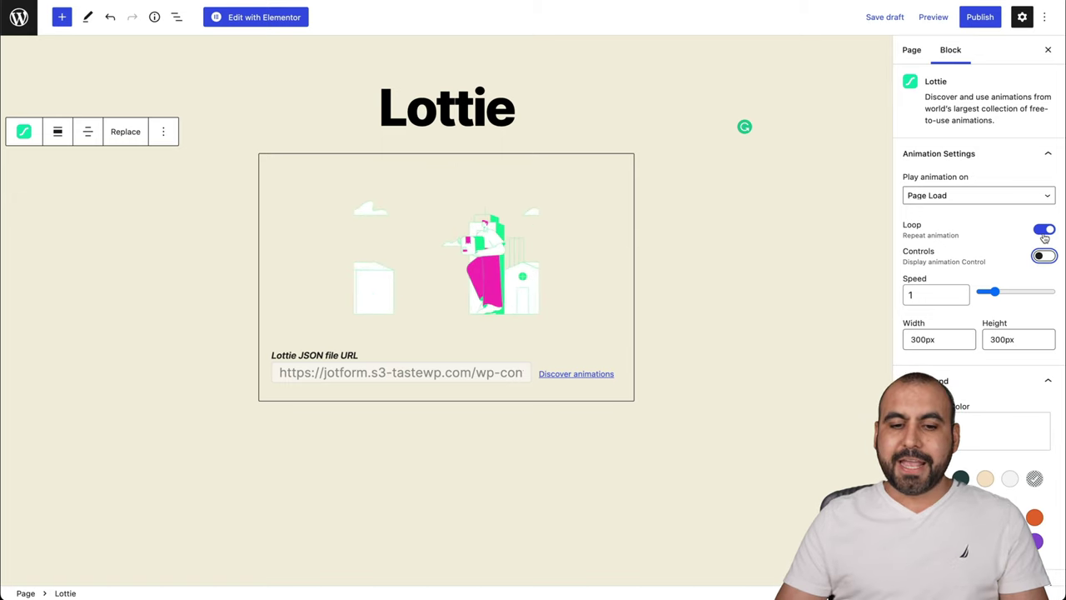
pyautogui.click(800, 281)
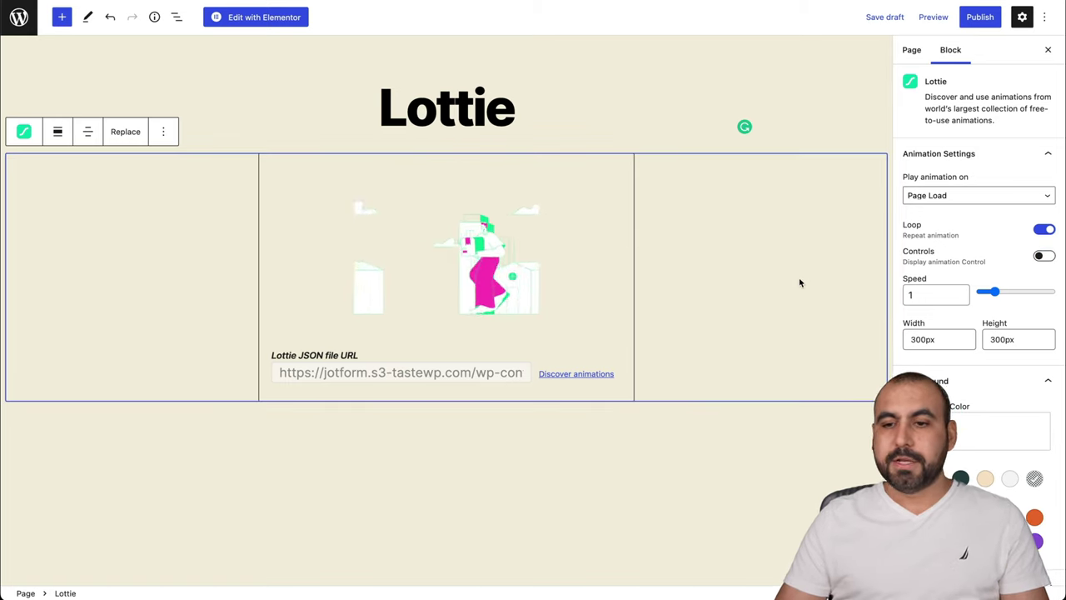
pyautogui.click(967, 20)
pyautogui.click(968, 18)
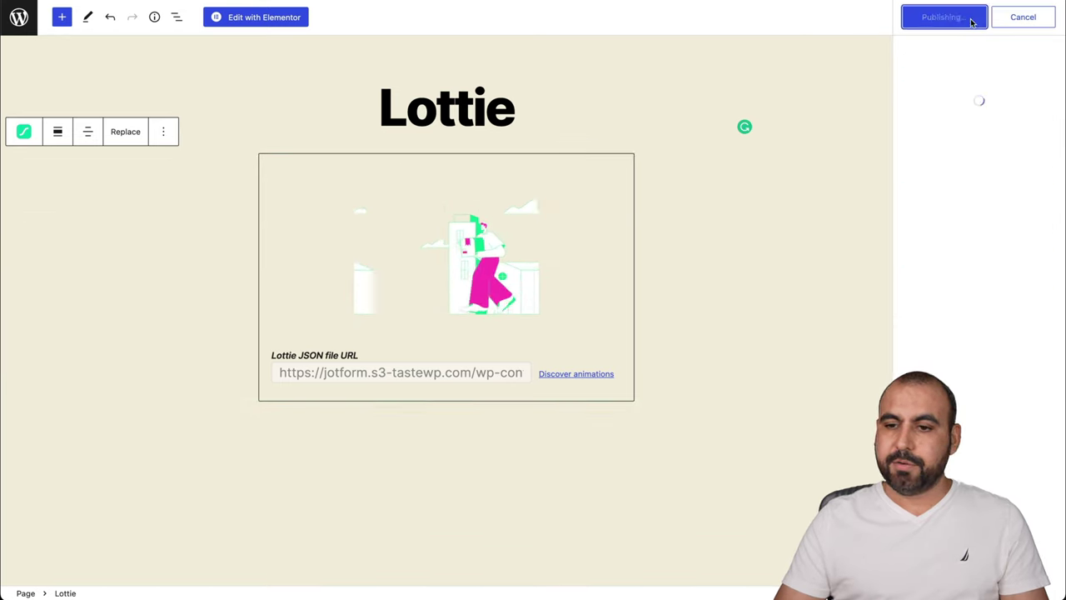
pyautogui.click(939, 150)
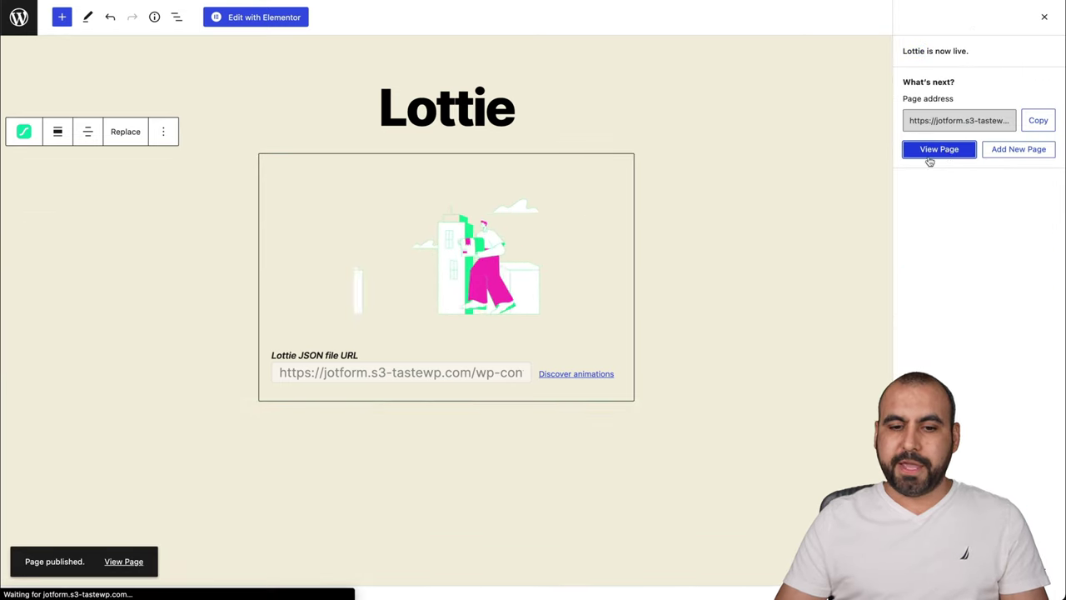